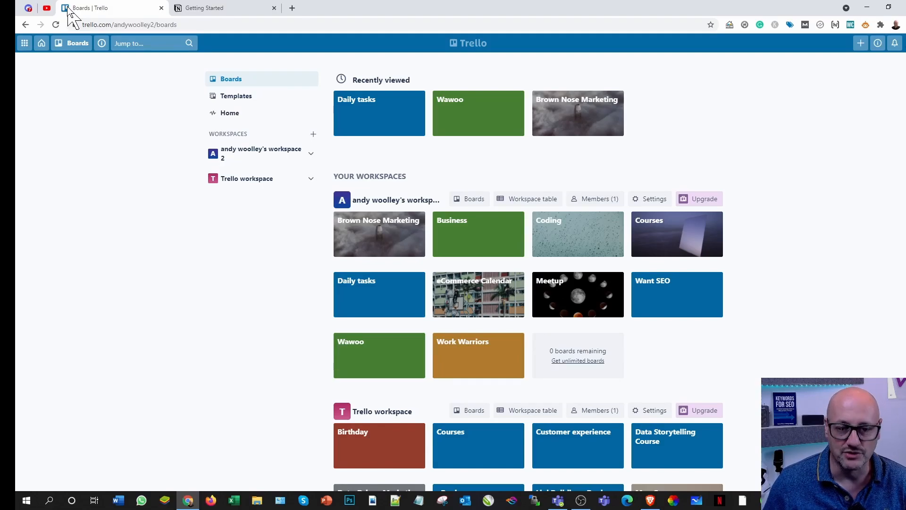
Look through the boards in the Trello workspaces and switch to Notion.
{"action": "scroll", "coordinate": [19, 255], "scroll_direction": "down", "scroll_amount": 5}
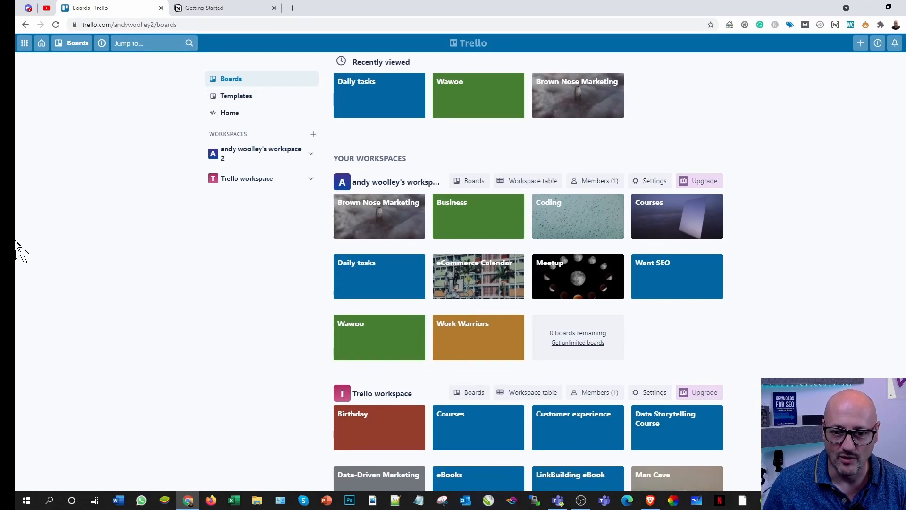
{"action": "scroll", "coordinate": [19, 265], "scroll_direction": "up", "scroll_amount": 2}
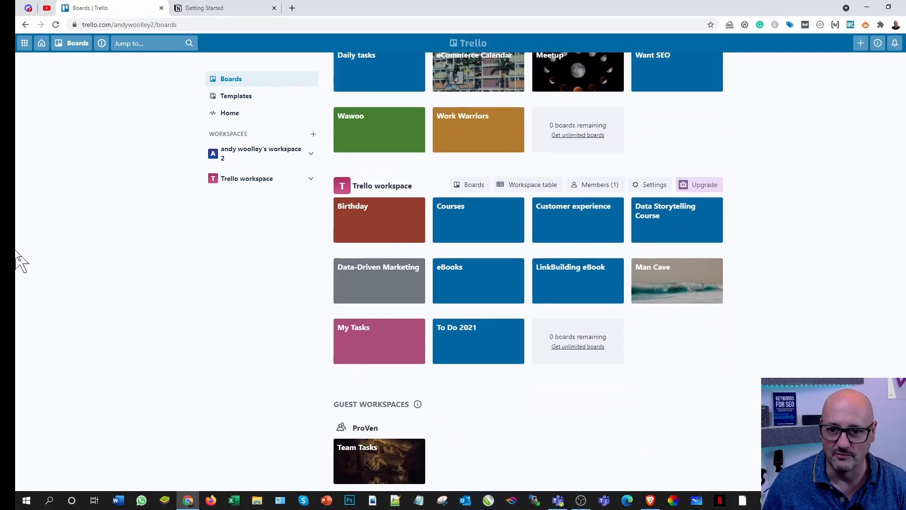
{"action": "left_click", "coordinate": [208, 11]}
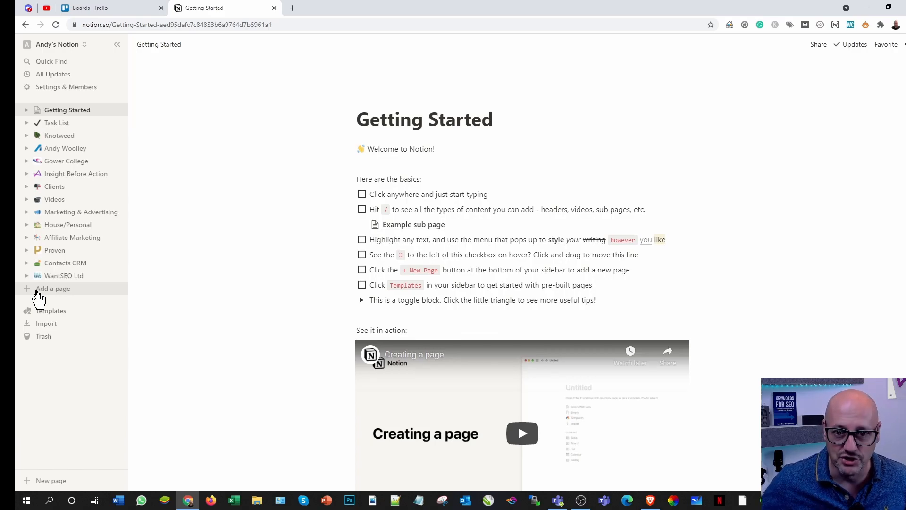
Add a new page to the workspace below WantSEO Ltd and title it SpicesPlate.
{"action": "left_click", "coordinate": [63, 278]}
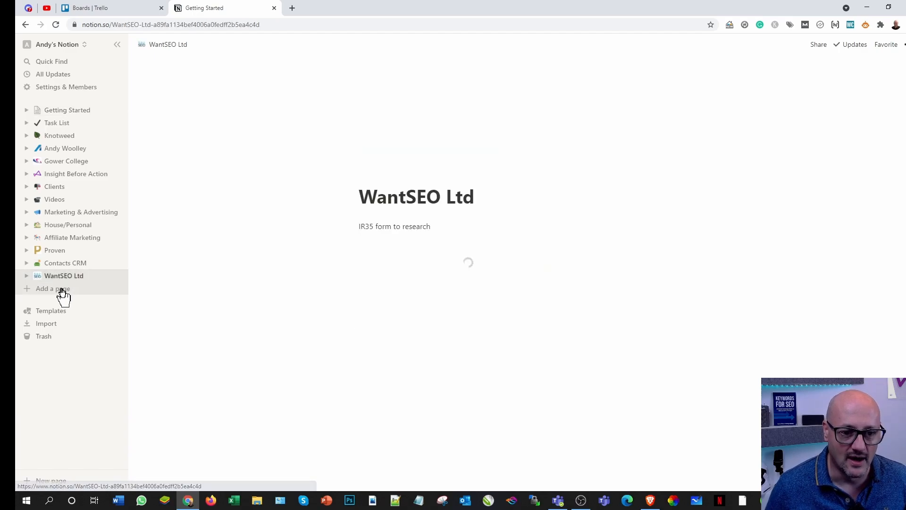
{"action": "left_click", "coordinate": [62, 293]}
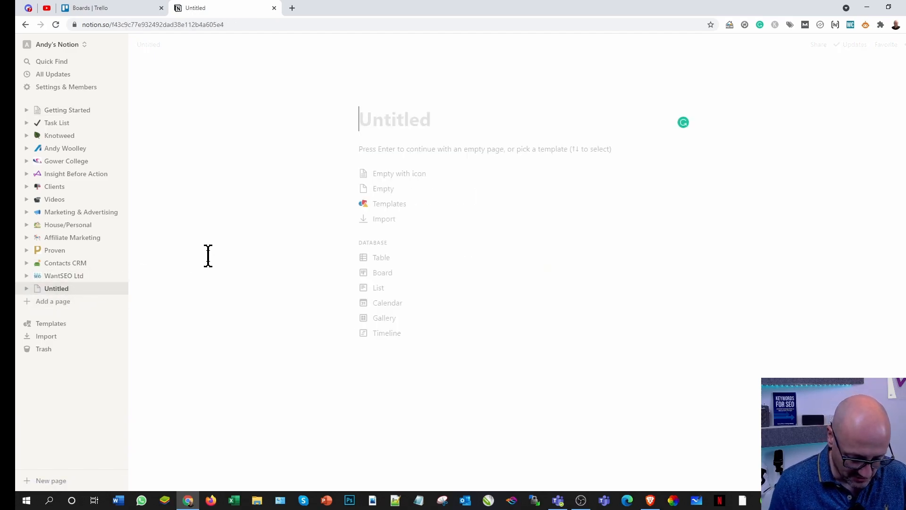
{"action": "type", "text": "SoicesPlate"}
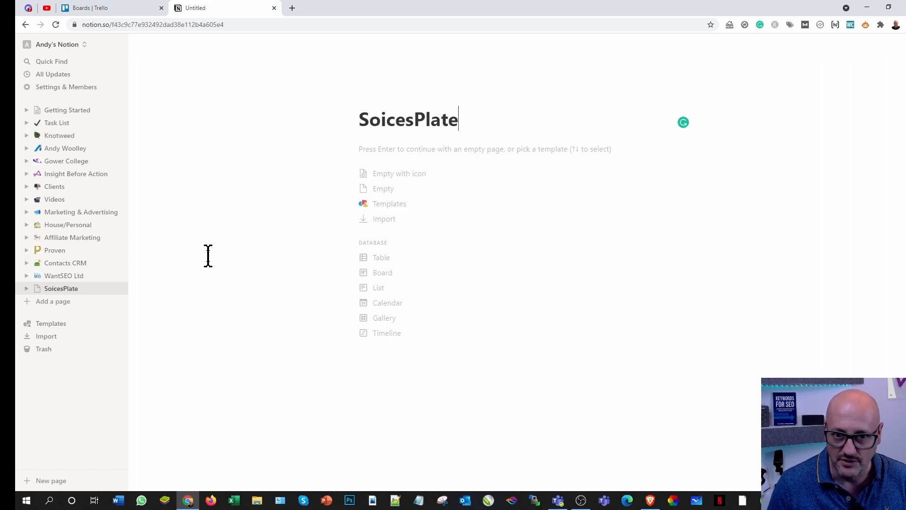
{"action": "key", "text": "Left"}
{"action": "key", "text": "Left"}
{"action": "key", "text": "Left"}
{"action": "key", "text": "Left"}
{"action": "key", "text": "Left"}
{"action": "key", "text": "Left"}
{"action": "key", "text": "Left"}
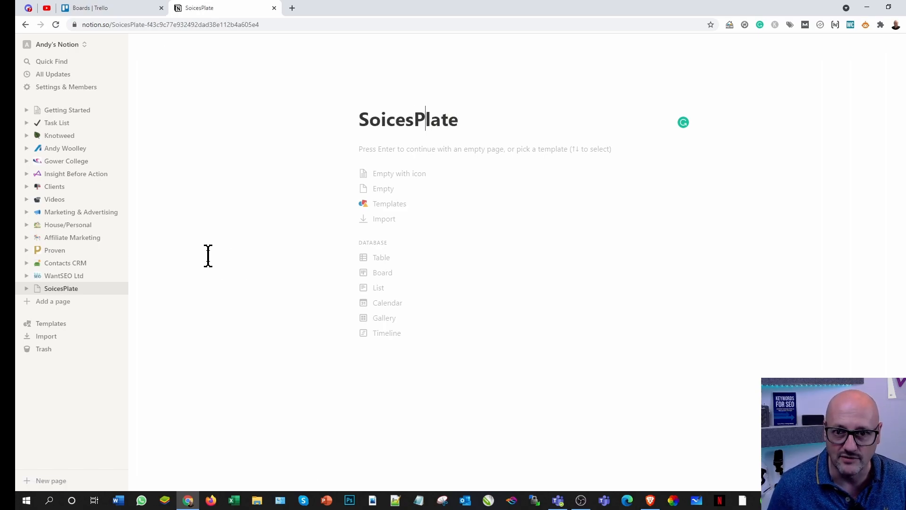
{"action": "key", "text": "Left"}
{"action": "key", "text": "Left"}
{"action": "key", "text": "BackSpace"}
{"action": "type", "text": "p"}
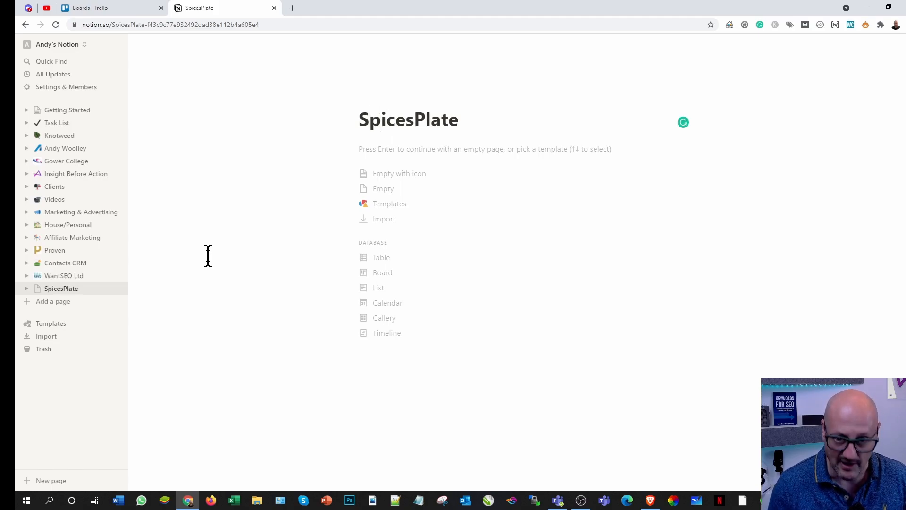
Start SpicesPlate as an empty page with an icon and set the icon to the recently used green herb emoji.
{"action": "left_click", "coordinate": [430, 175]}
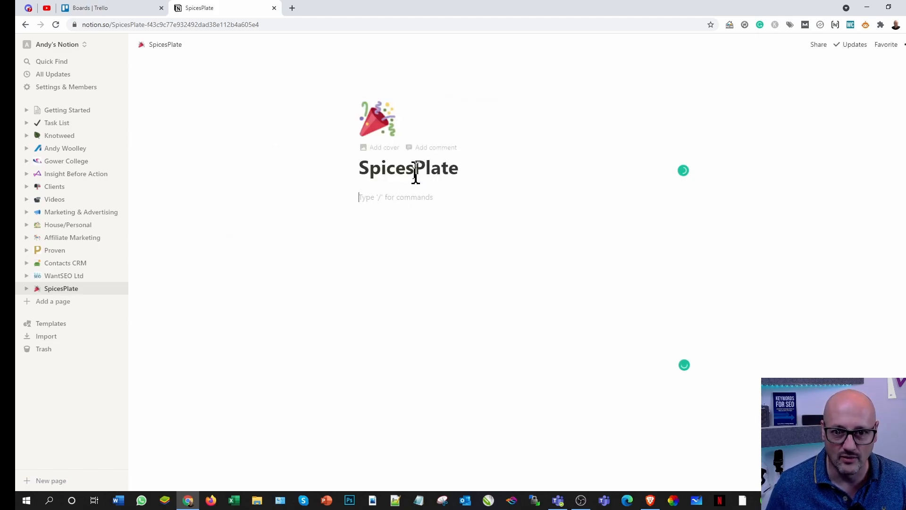
{"action": "left_click", "coordinate": [375, 123]}
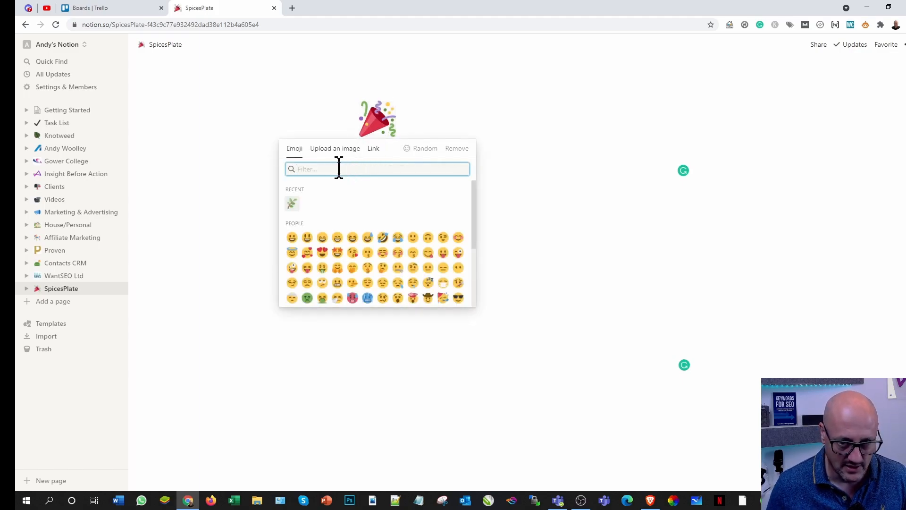
{"action": "left_click", "coordinate": [290, 204]}
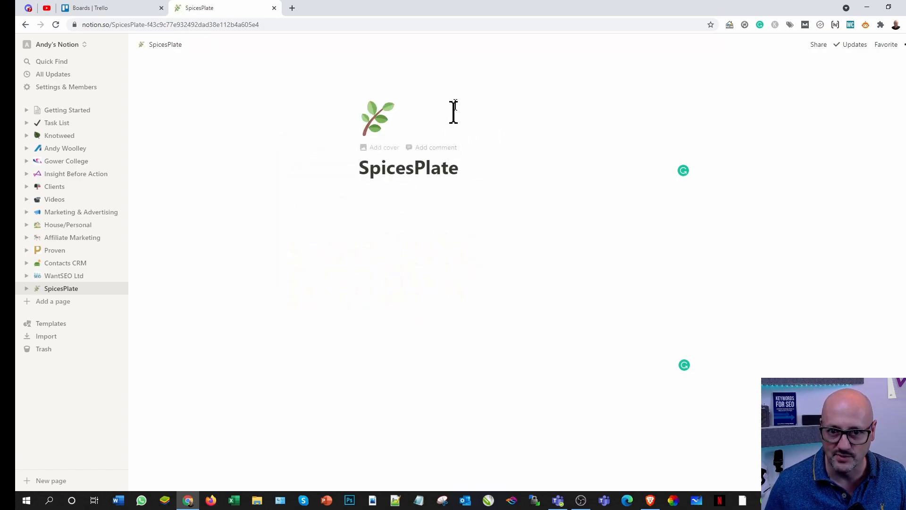
Add a cover to the page and search Unsplash for "spices" to replace the default cover.
{"action": "left_click", "coordinate": [384, 150]}
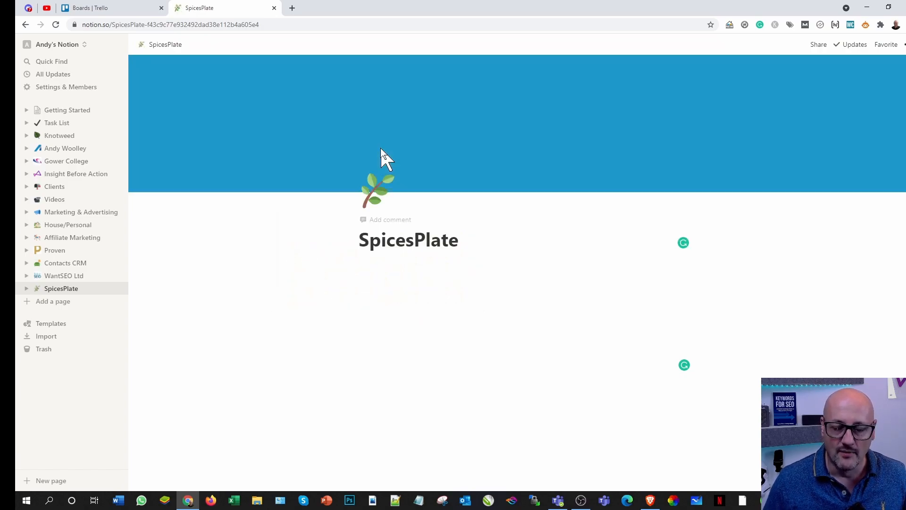
{"action": "mouse_move", "coordinate": [394, 157]}
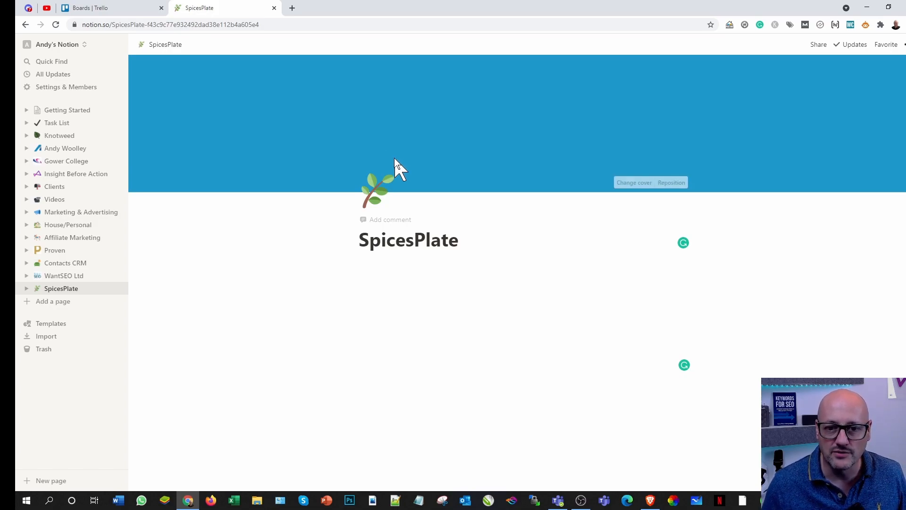
{"action": "left_click", "coordinate": [635, 184]}
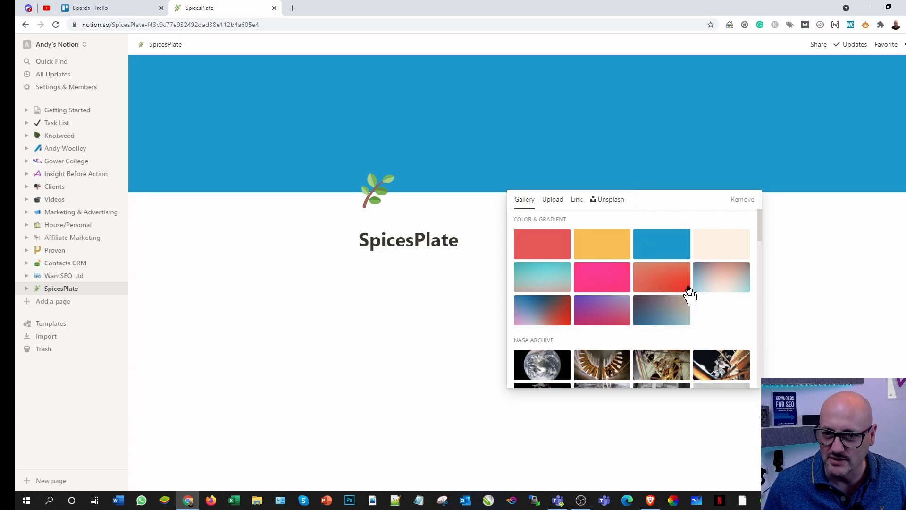
{"action": "left_click", "coordinate": [613, 203]}
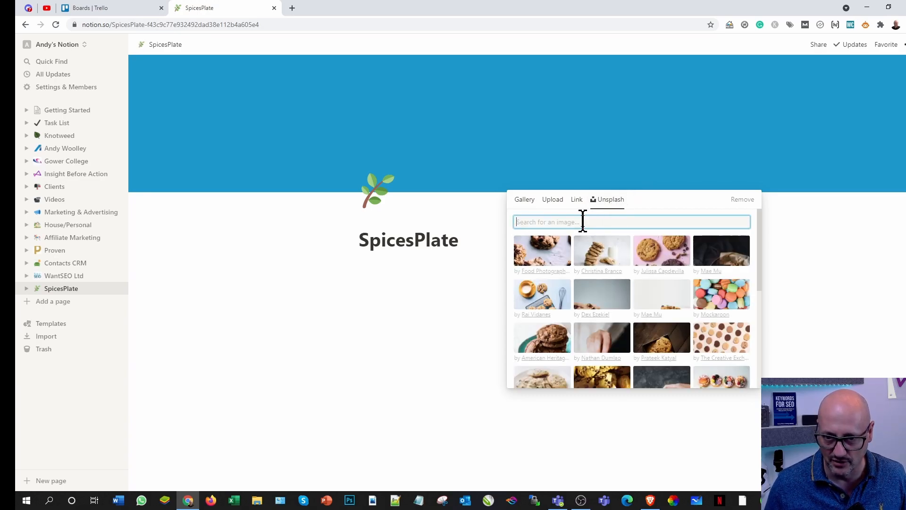
{"action": "type", "text": "spices"}
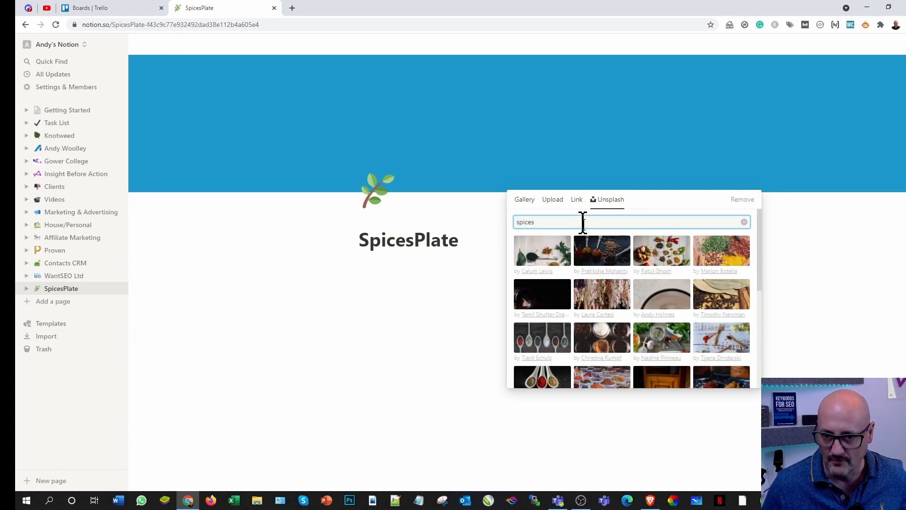
{"action": "scroll", "coordinate": [710, 297], "scroll_direction": "down", "scroll_amount": 3}
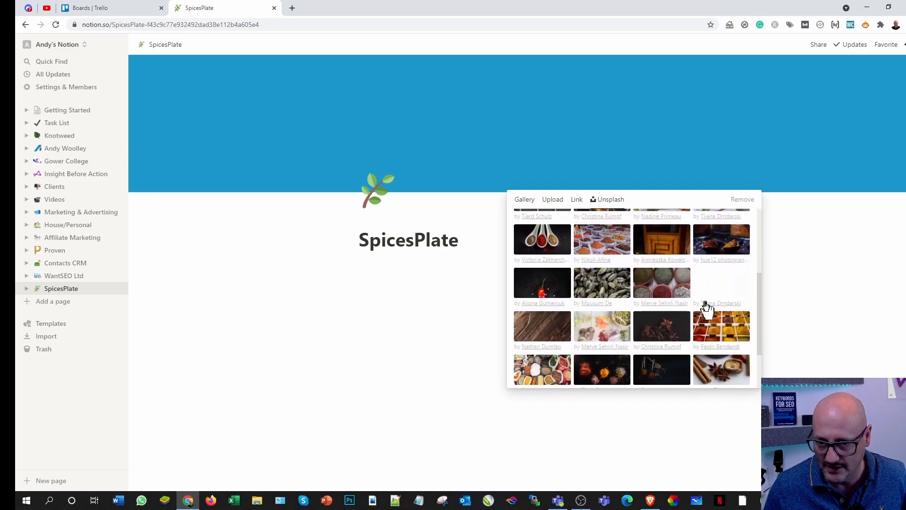
{"action": "scroll", "coordinate": [706, 312], "scroll_direction": "down", "scroll_amount": 1}
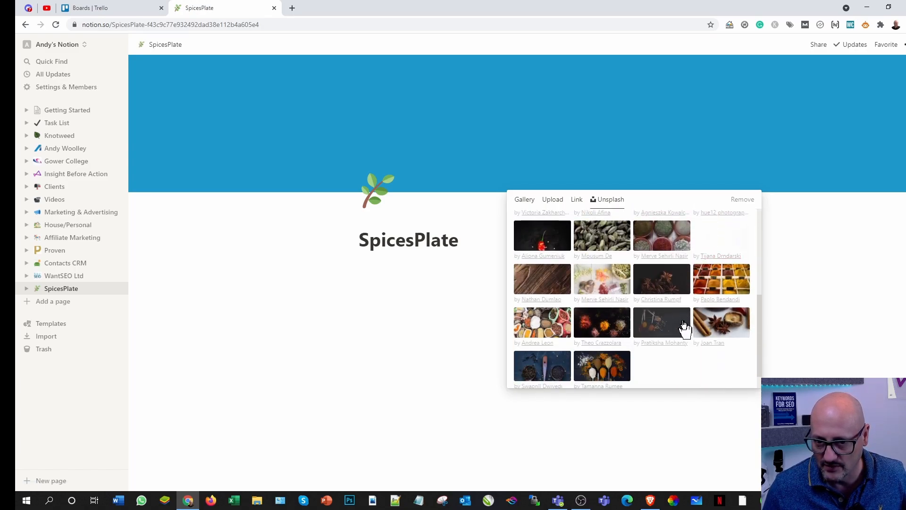
{"action": "scroll", "coordinate": [684, 326], "scroll_direction": "up", "scroll_amount": 3}
{"action": "scroll", "coordinate": [684, 326], "scroll_direction": "up", "scroll_amount": 2}
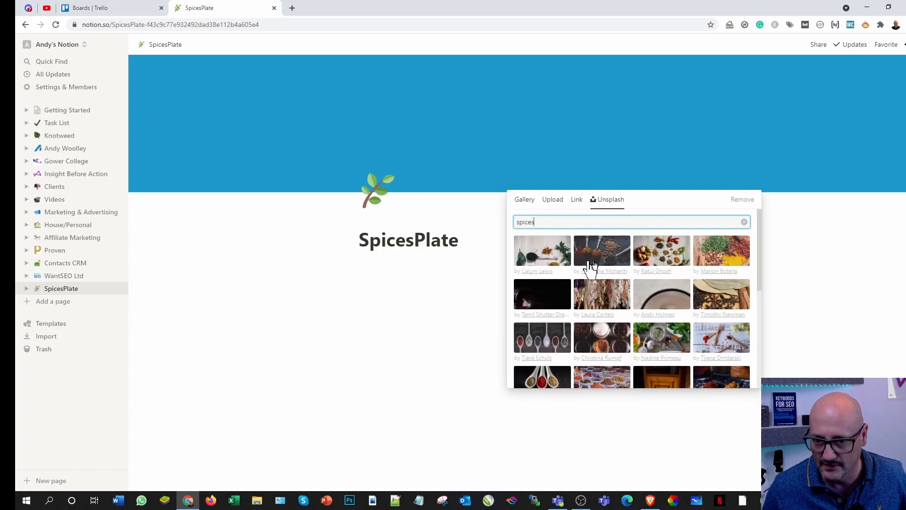
Try the ginger-and-seeds photo and the star anise photo as the page cover.
{"action": "left_click", "coordinate": [670, 258]}
{"action": "left_click", "coordinate": [723, 298]}
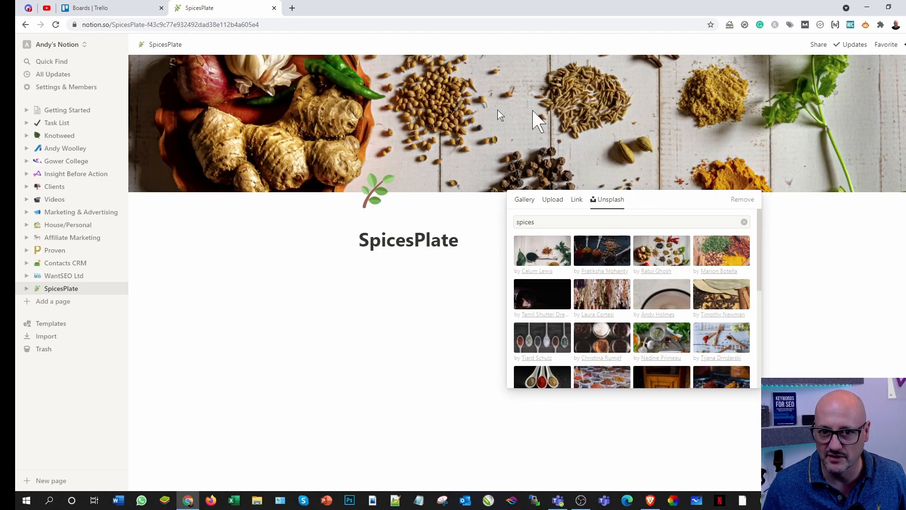
{"action": "left_click", "coordinate": [732, 265]}
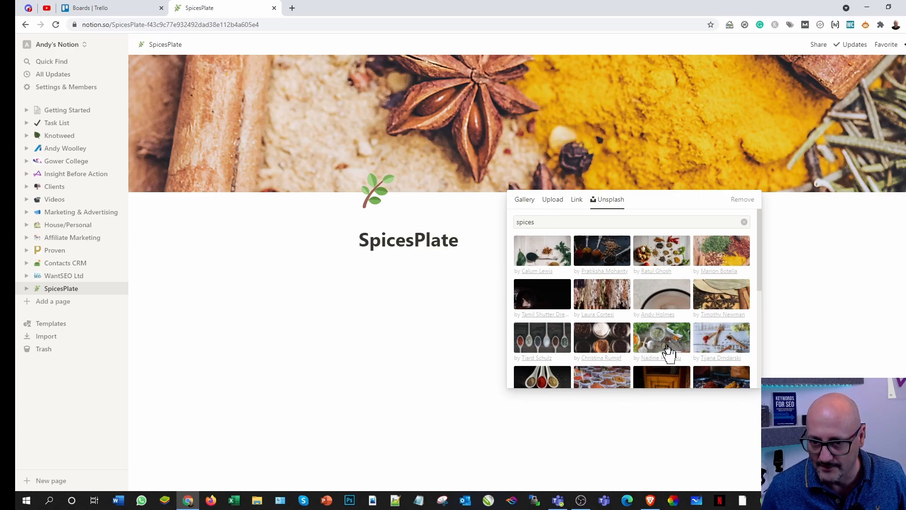
Set the cover to the dark photo with red, orange and green spice piles and close the cover picker.
{"action": "scroll", "coordinate": [666, 351], "scroll_direction": "down", "scroll_amount": 2}
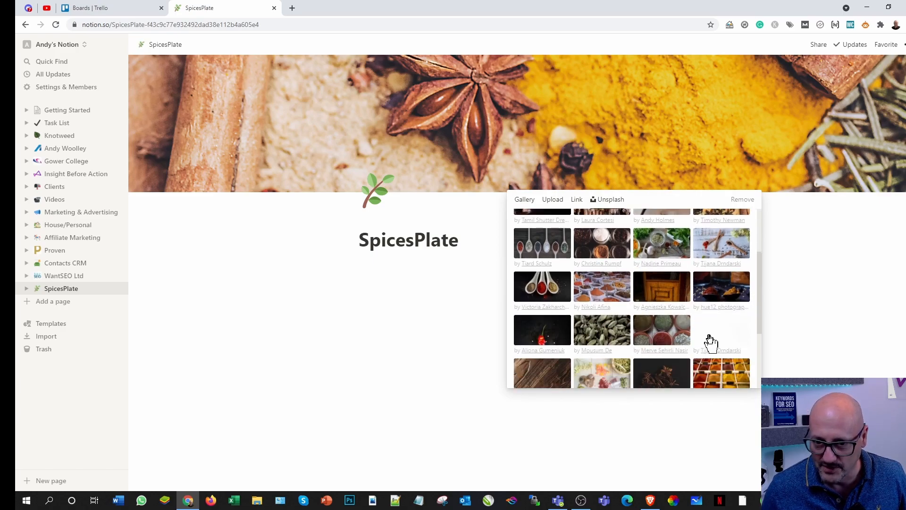
{"action": "scroll", "coordinate": [708, 341], "scroll_direction": "down", "scroll_amount": 2}
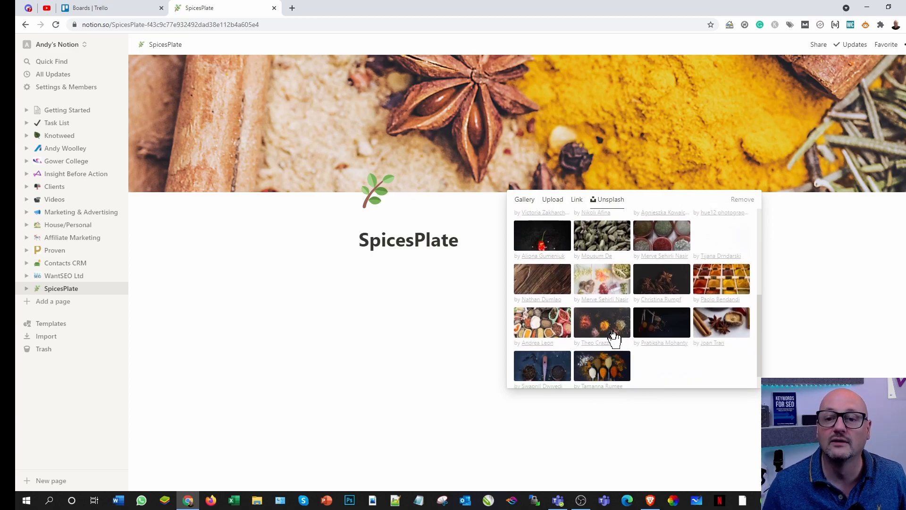
{"action": "left_click", "coordinate": [613, 335]}
{"action": "left_click", "coordinate": [428, 347]}
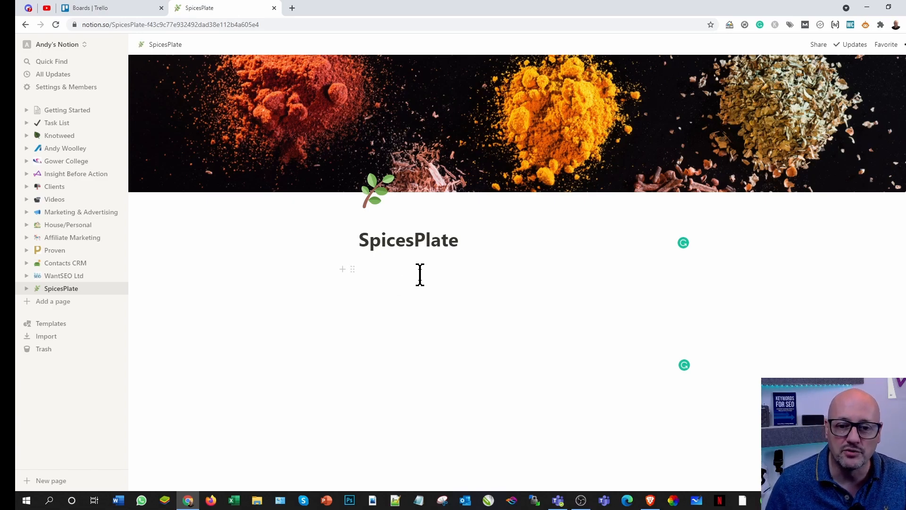
Browse the available block types and insert a to-do list block below the SpicesPlate title.
{"action": "left_click", "coordinate": [371, 282]}
{"action": "type", "text": "/"}
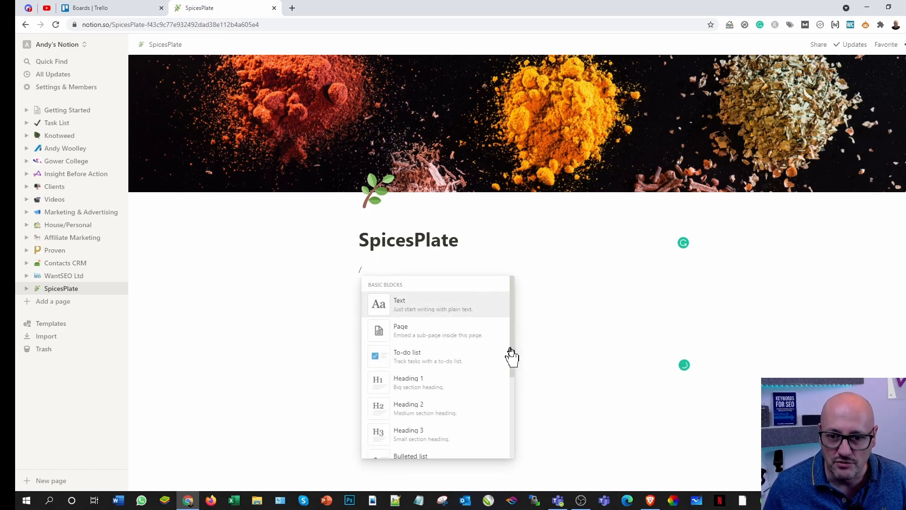
{"action": "scroll", "coordinate": [457, 348], "scroll_direction": "down", "scroll_amount": 1}
{"action": "scroll", "coordinate": [450, 350], "scroll_direction": "down", "scroll_amount": 3}
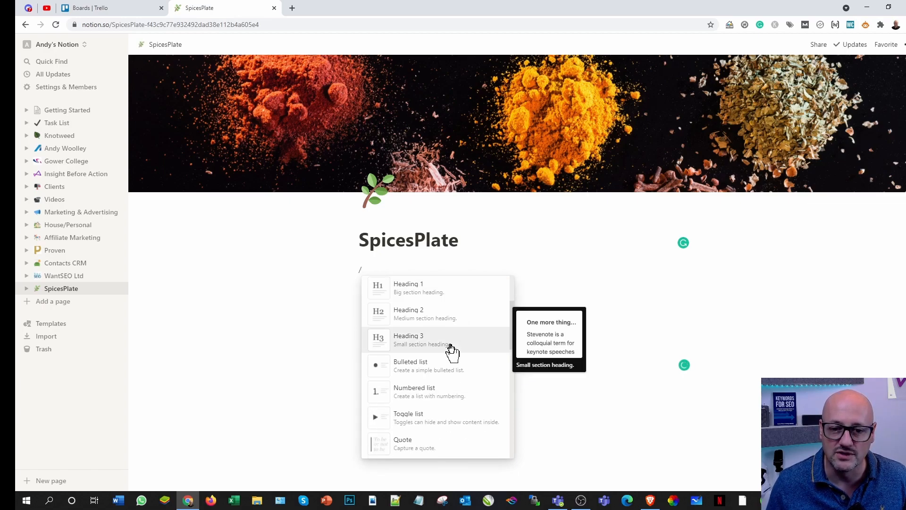
{"action": "scroll", "coordinate": [433, 326], "scroll_direction": "down", "scroll_amount": 5}
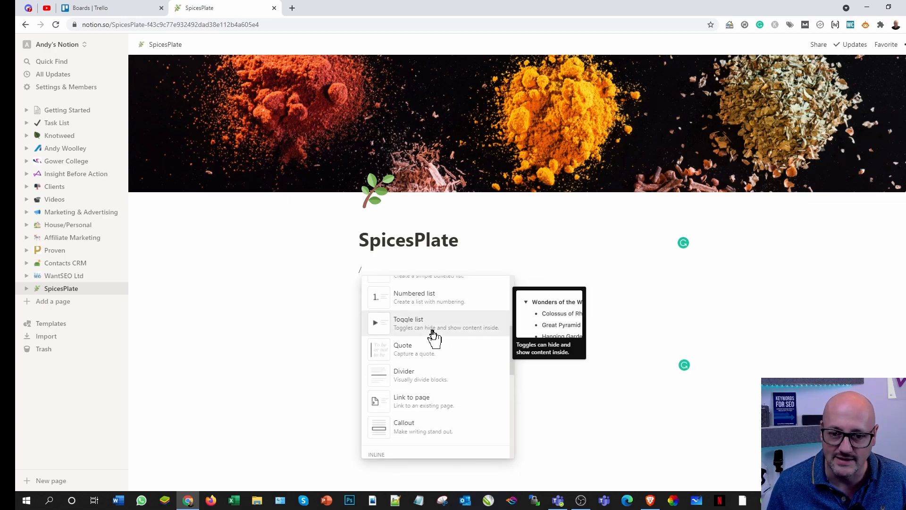
{"action": "scroll", "coordinate": [429, 342], "scroll_direction": "down", "scroll_amount": 2}
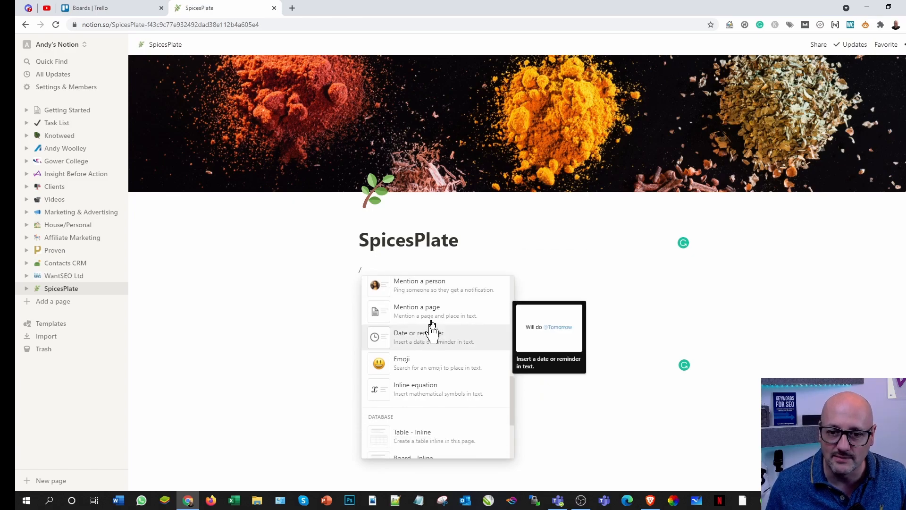
{"action": "scroll", "coordinate": [431, 370], "scroll_direction": "down", "scroll_amount": 3}
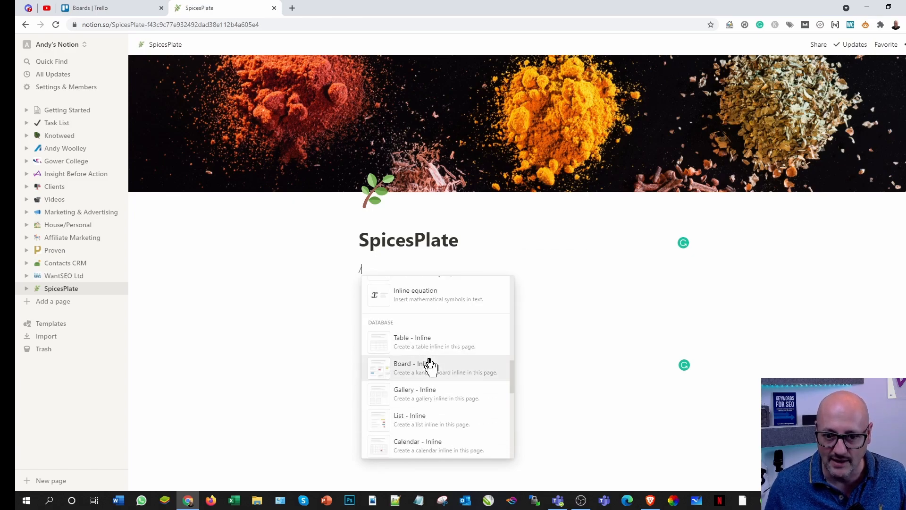
{"action": "scroll", "coordinate": [430, 373], "scroll_direction": "down", "scroll_amount": 2}
{"action": "scroll", "coordinate": [431, 397], "scroll_direction": "up", "scroll_amount": 6}
{"action": "scroll", "coordinate": [432, 397], "scroll_direction": "up", "scroll_amount": 6}
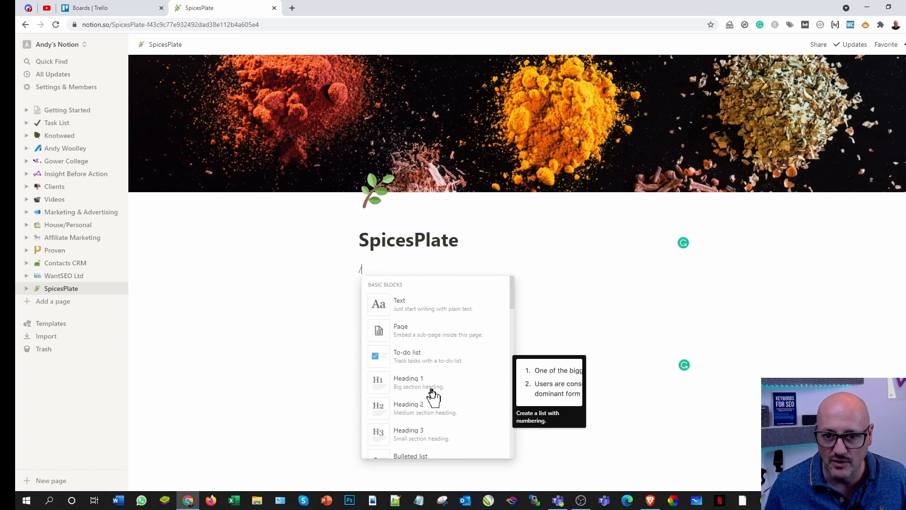
{"action": "left_click", "coordinate": [408, 361]}
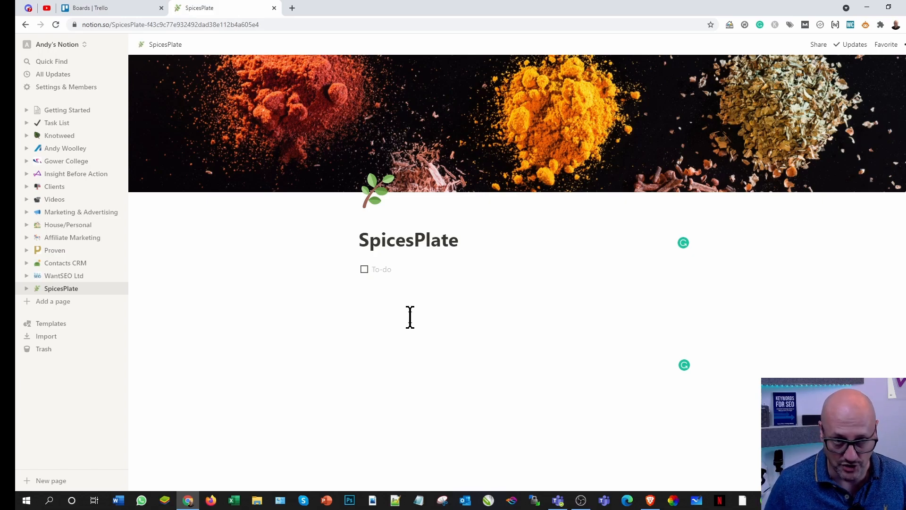
Enter the to-do items "Google Analytics to add" and "Search Console", and start another item below them.
{"action": "type", "text": "Google A"}
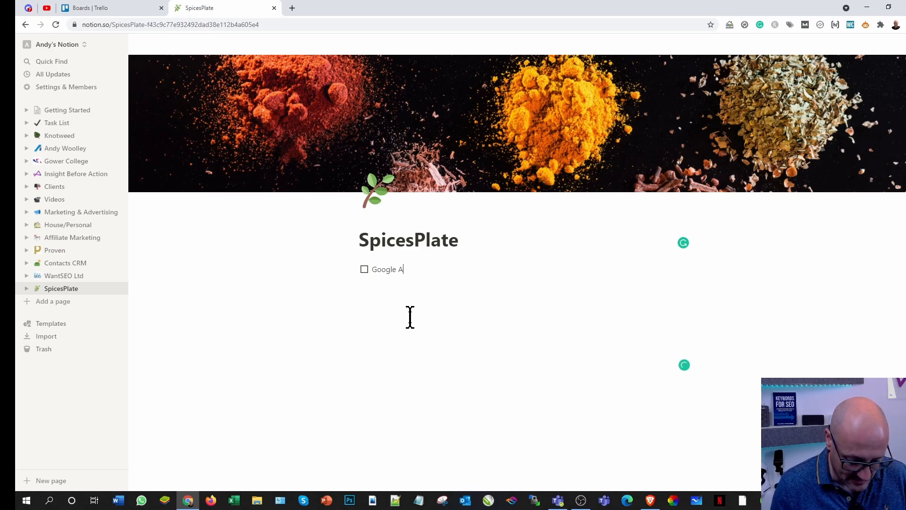
{"action": "type", "text": "nalytics to add"}
{"action": "key", "text": "Return"}
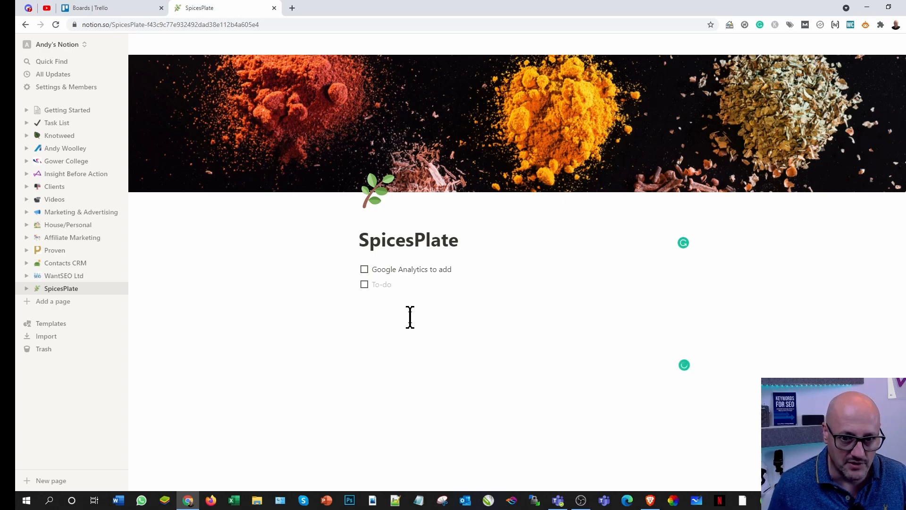
{"action": "type", "text": "earch Cons"}
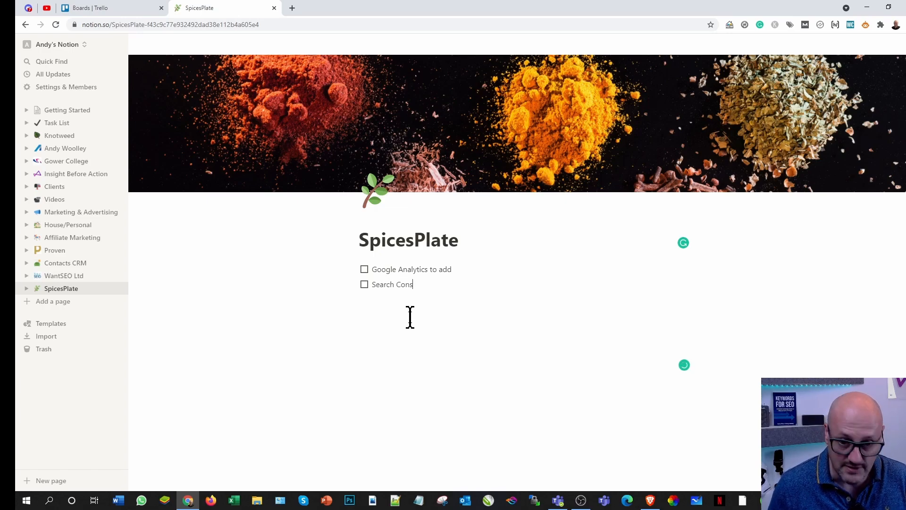
{"action": "type", "text": "ole"}
{"action": "key", "text": "Return"}
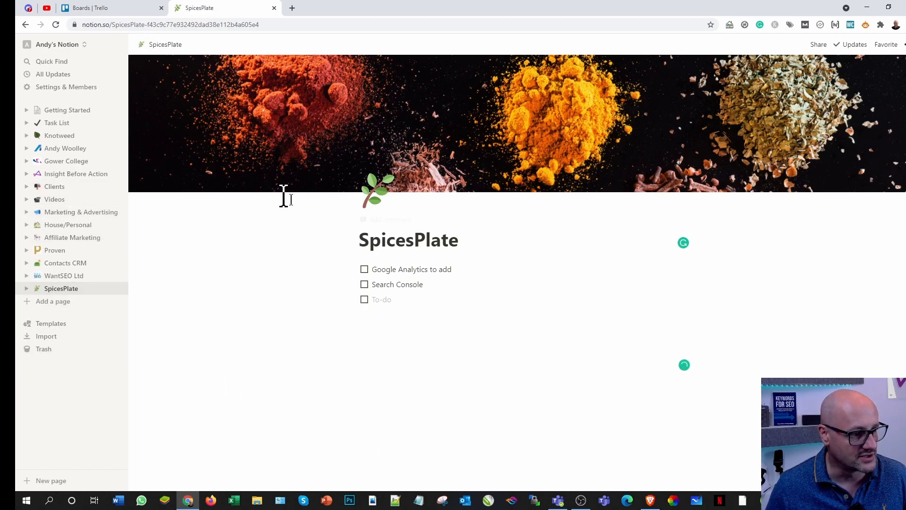
Extend the second to-do item to "Search Console to add" and enter "Check out themes" as the third item.
{"action": "left_click", "coordinate": [446, 284]}
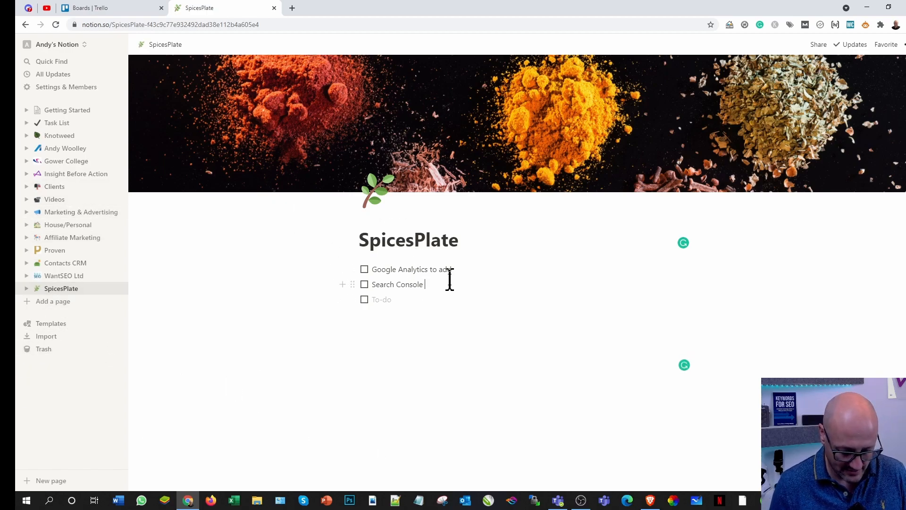
{"action": "type", "text": "to add"}
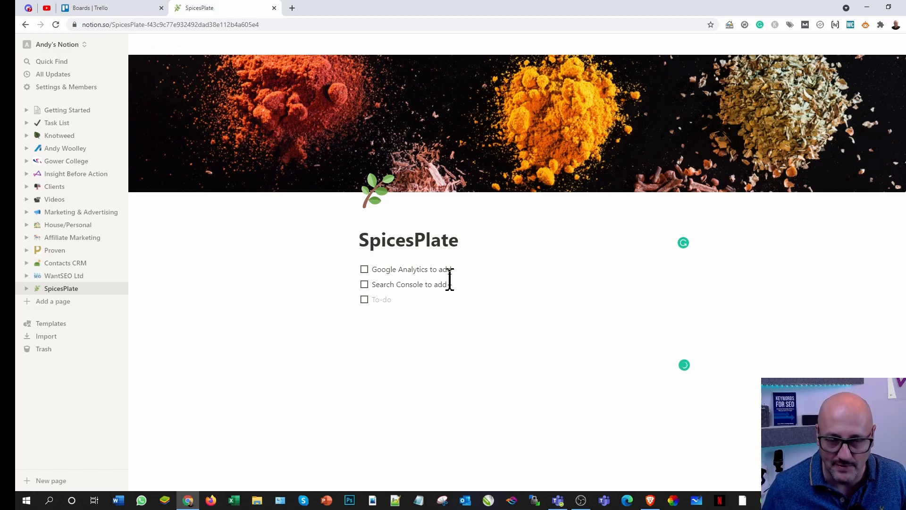
{"action": "left_click", "coordinate": [381, 300]}
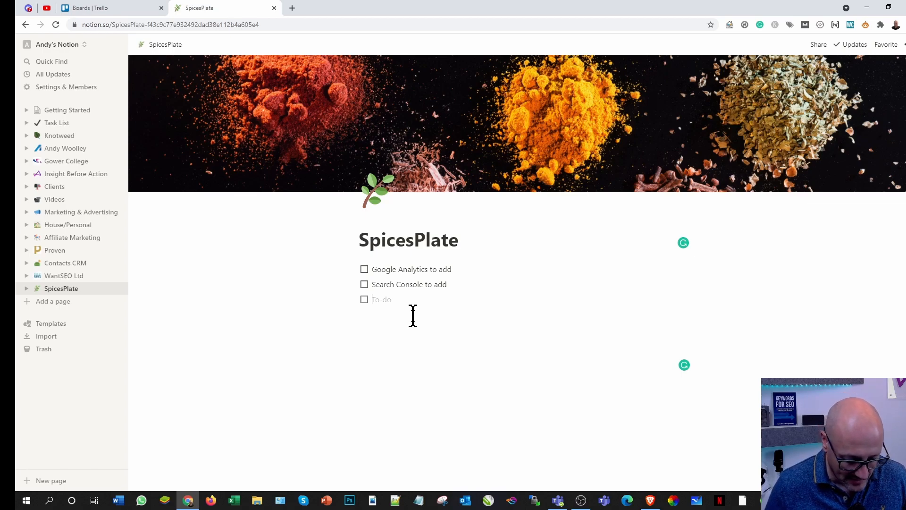
{"action": "type", "text": "Check"}
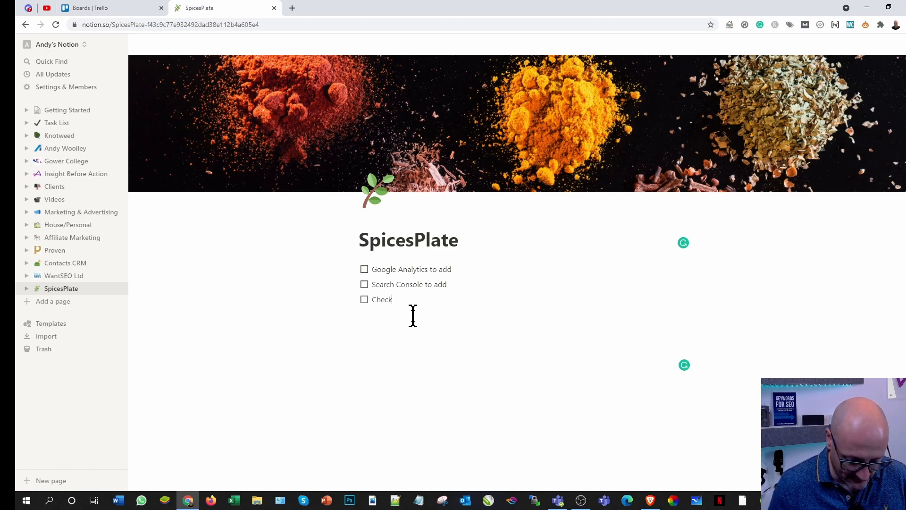
{"action": "type", "text": " out "}
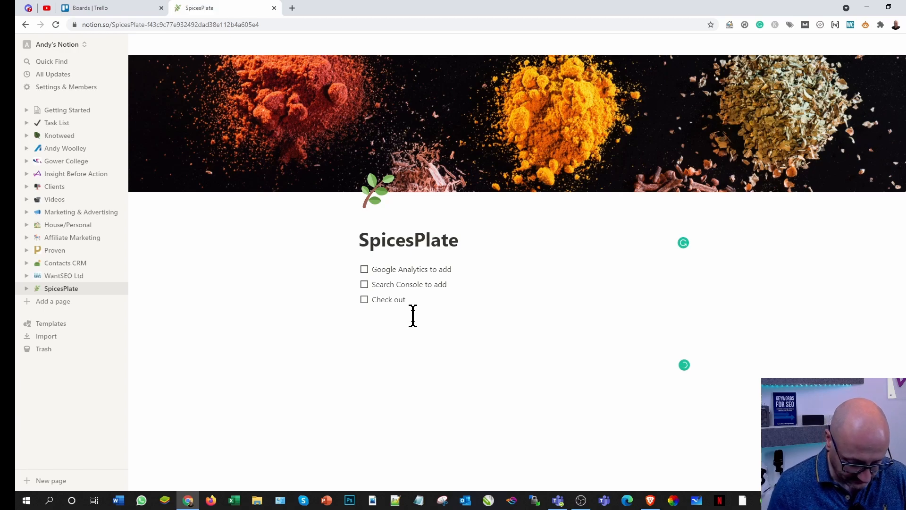
{"action": "type", "text": "themes"}
{"action": "key", "text": "Return"}
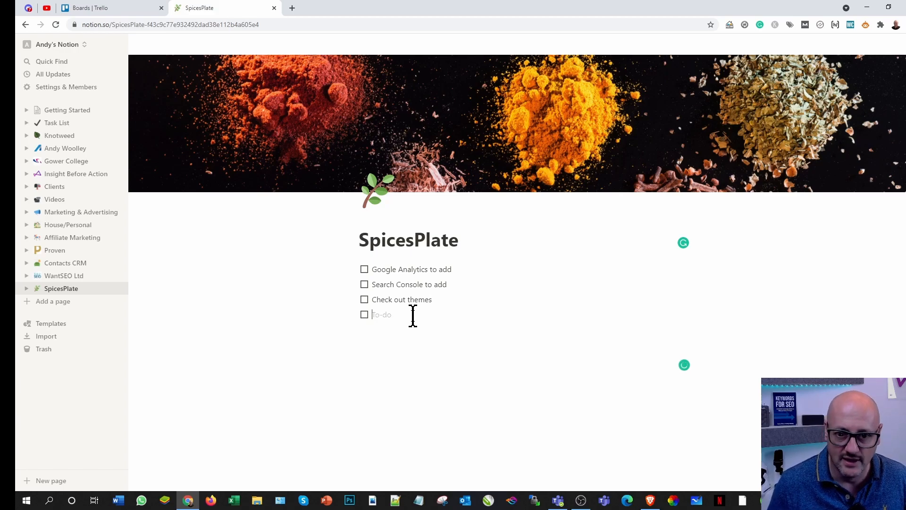
Enter "Audit plugins and add premium" as the fourth to-do item and start another item below it.
{"action": "type", "text": "A"}
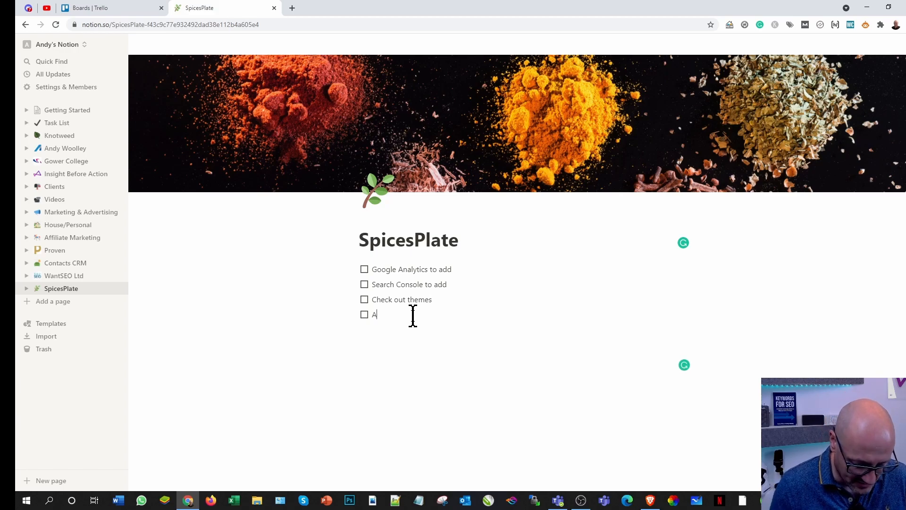
{"action": "type", "text": "udit plugins and"}
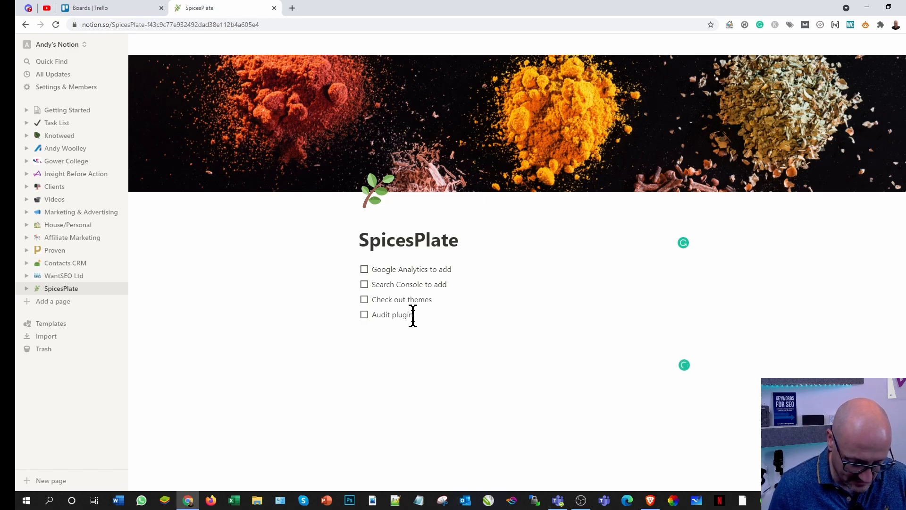
{"action": "type", "text": " a"}
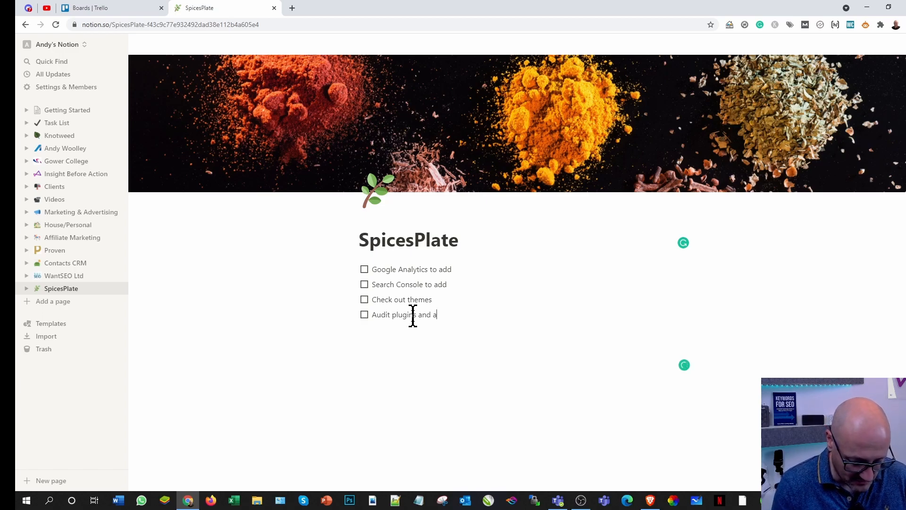
{"action": "type", "text": "dd premium"}
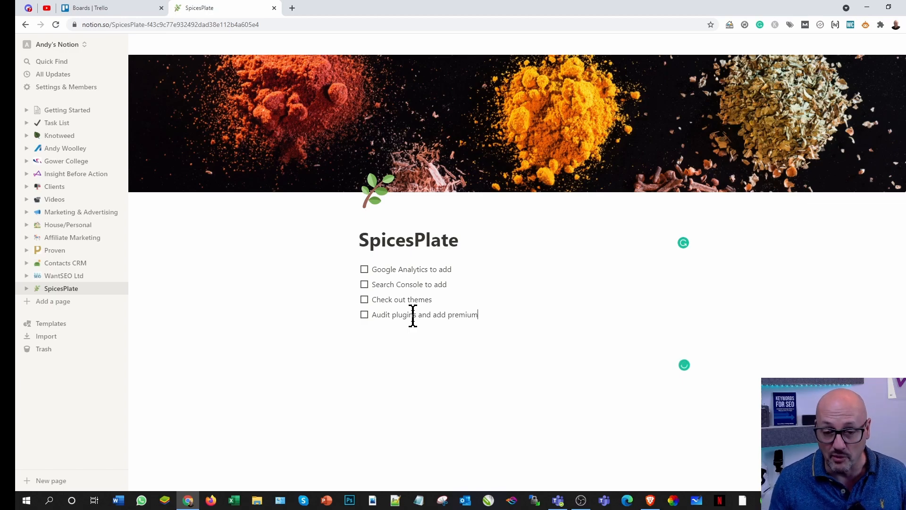
{"action": "key", "text": "Return"}
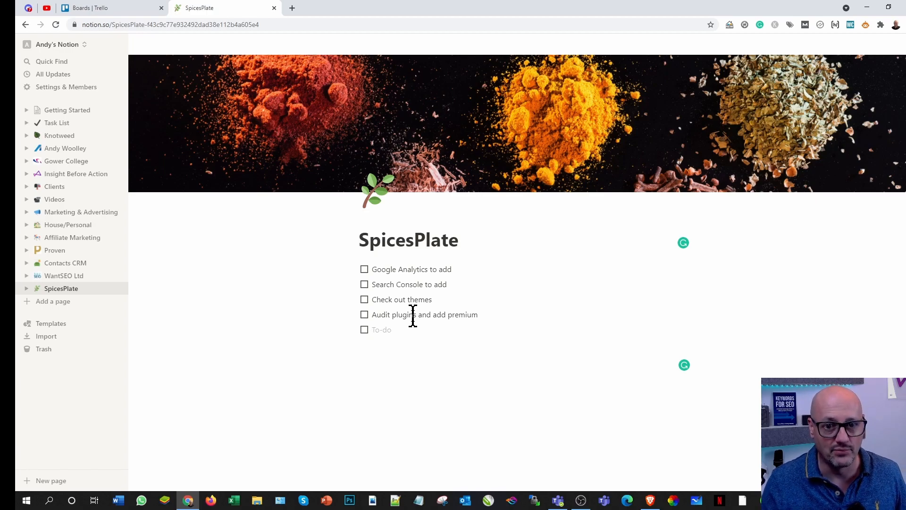
Add the to-do items "Develop our intent" and "Keyword research" below the plugin audit item.
{"action": "type", "text": "Dev"}
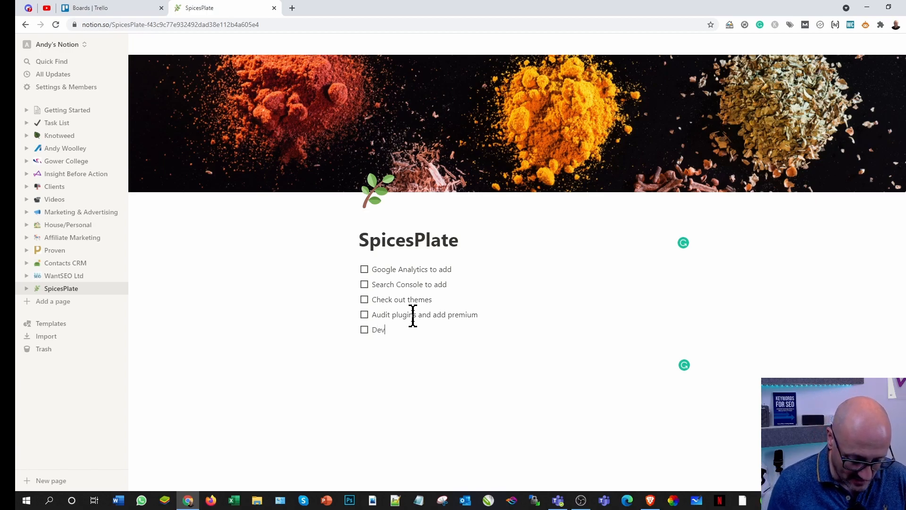
{"action": "type", "text": "elop our intent"}
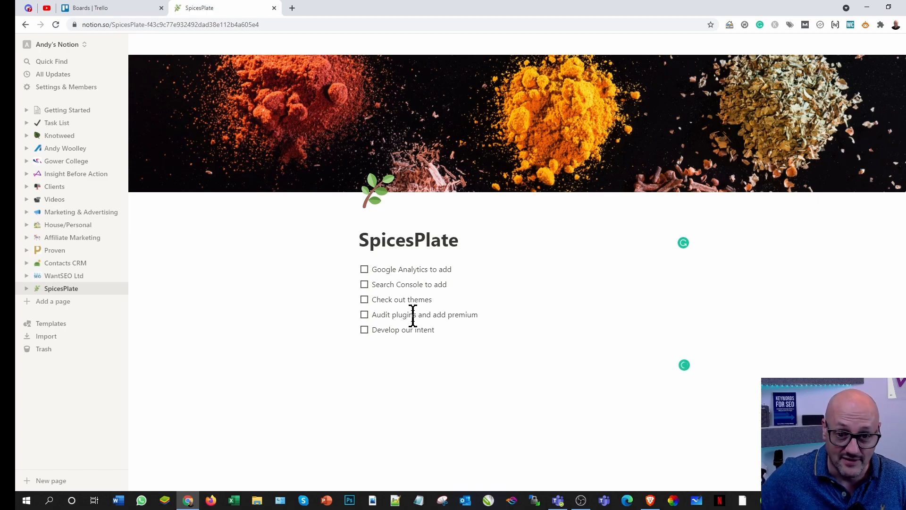
{"action": "key", "text": "Return"}
{"action": "type", "text": "Keyword rese"}
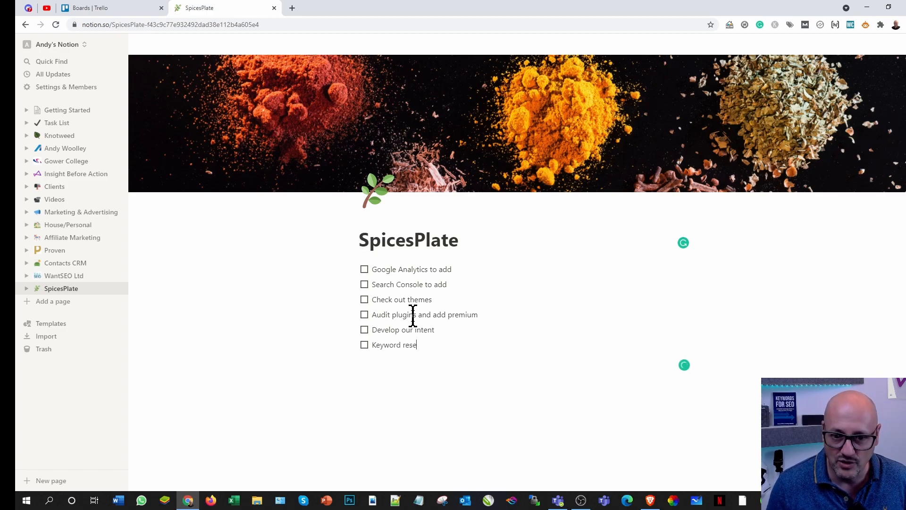
{"action": "type", "text": "arch"}
{"action": "key", "text": "Return"}
Add the to-do items "Start the web development" and "Begin content writing" below the keyword research item.
{"action": "type", "text": "Start t"}
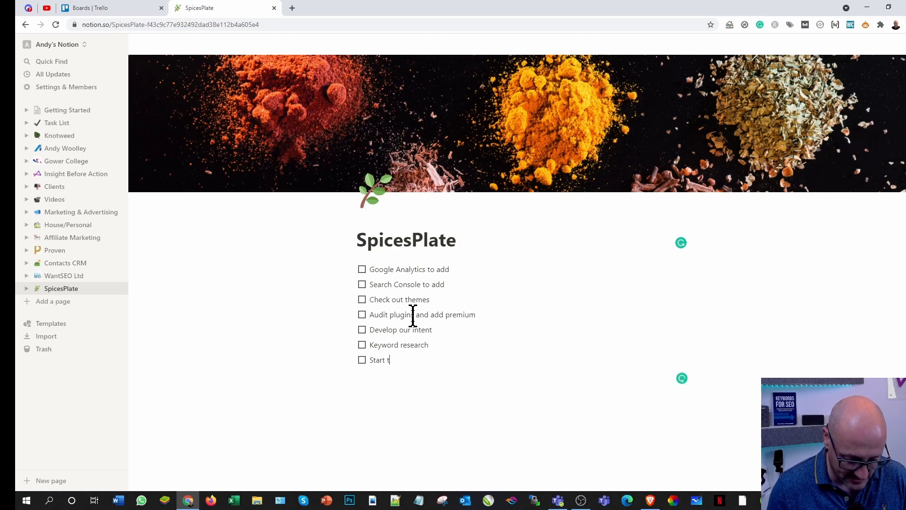
{"action": "type", "text": "he web deve"}
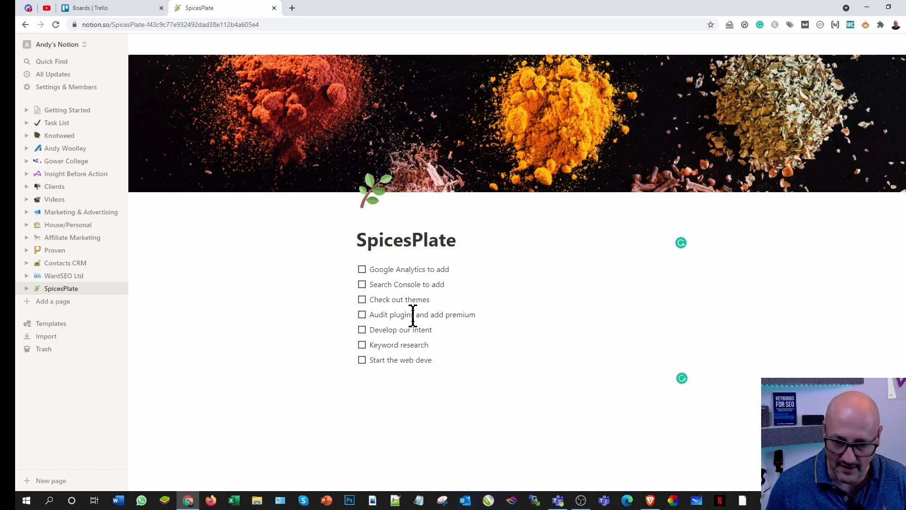
{"action": "type", "text": "lopment"}
{"action": "key", "text": "Return"}
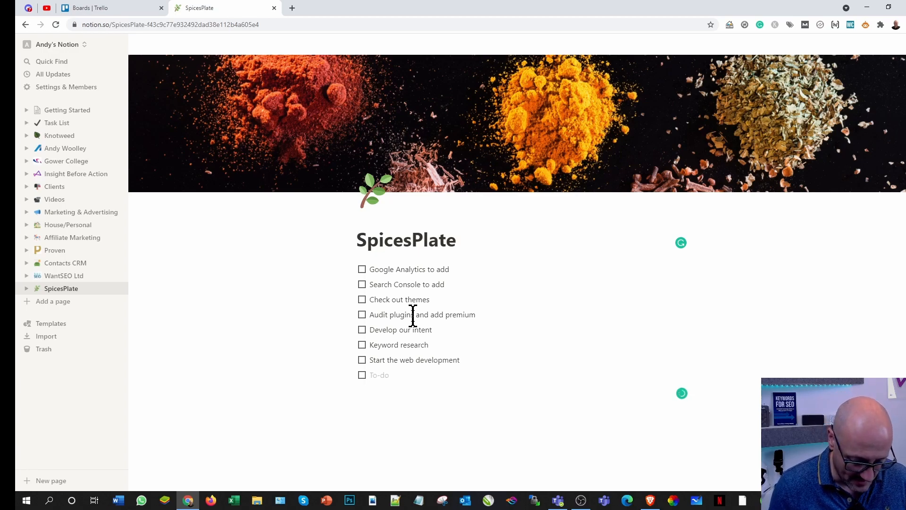
{"action": "type", "text": "Begin content writi"}
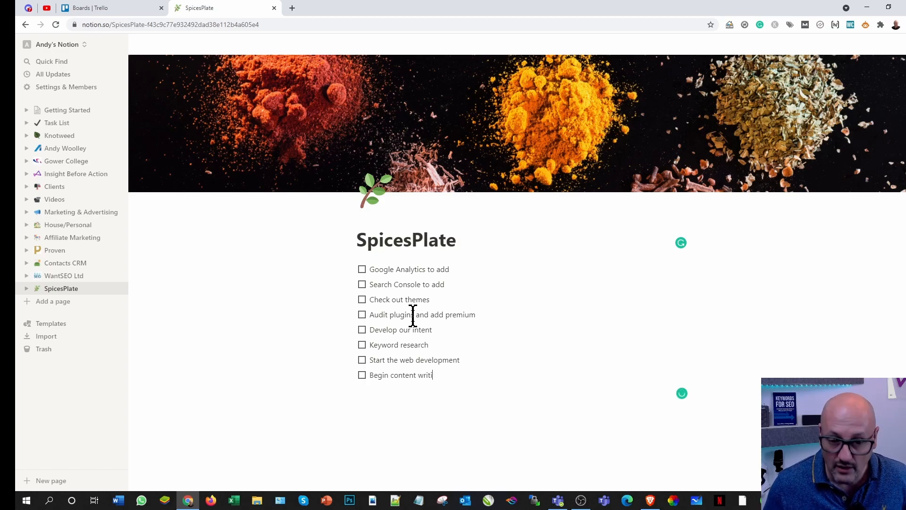
{"action": "type", "text": "ng"}
{"action": "key", "text": "Return"}
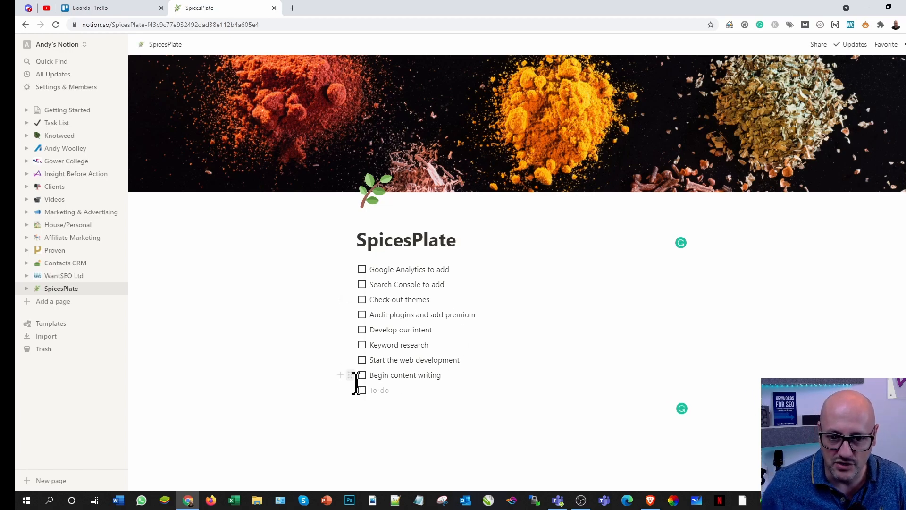
Move "Begin content writing" directly above "Keyword research" and enter "Design a logo for the site" as the last to-do item.
{"action": "left_click_drag", "start_coordinate": [351, 374], "coordinate": [357, 336]}
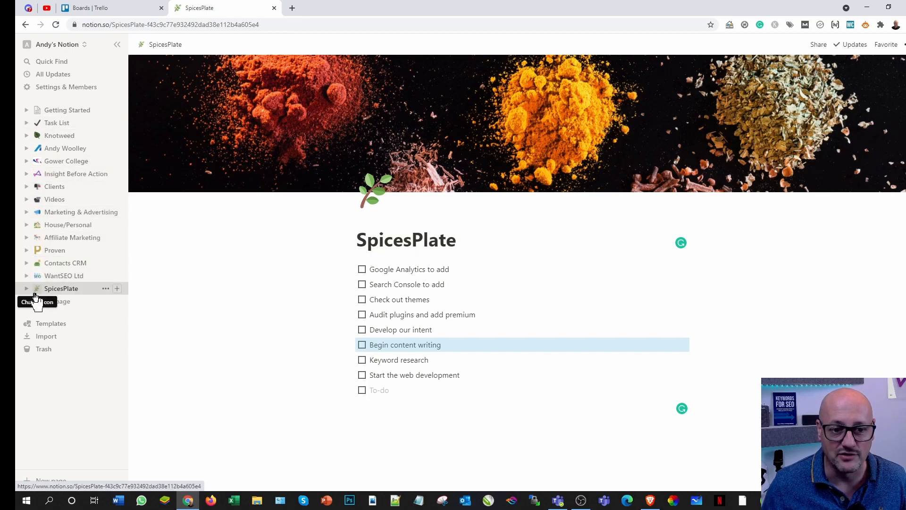
{"action": "left_click", "coordinate": [431, 392]}
{"action": "type", "text": "Design a logo for the site"}
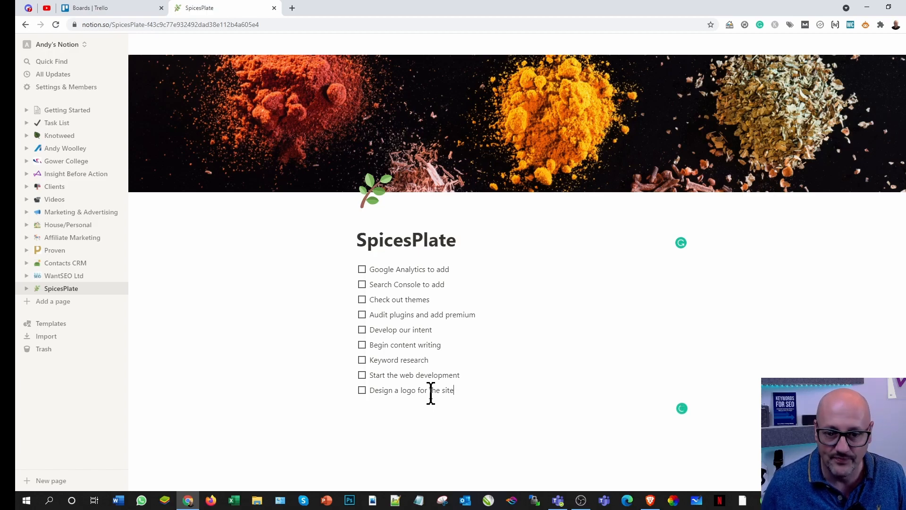
{"action": "key", "text": "Return"}
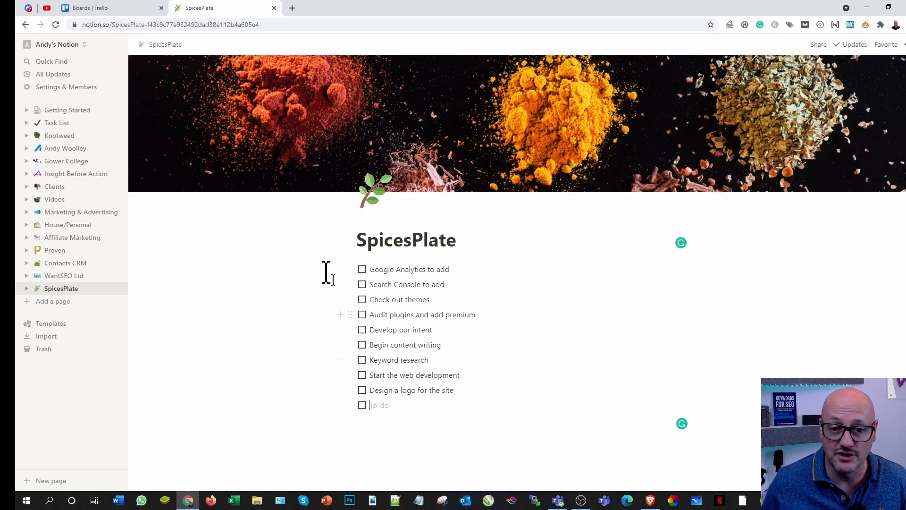
Mark the "Google Analytics to add" item as done and clear its checkmark again.
{"action": "left_click", "coordinate": [362, 269]}
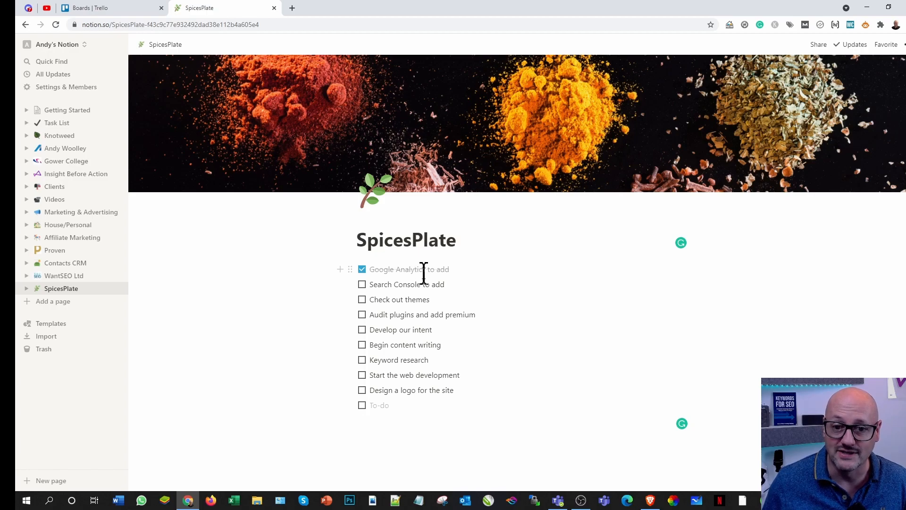
{"action": "left_click", "coordinate": [363, 270]}
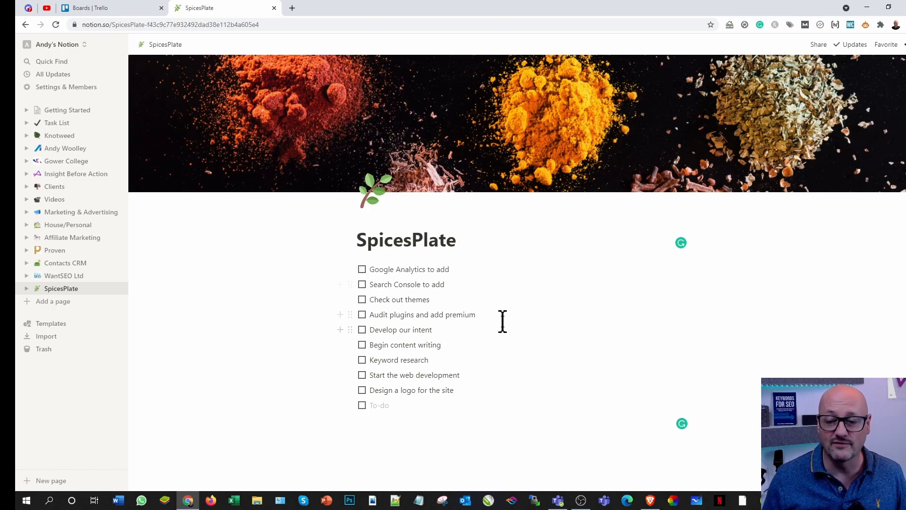